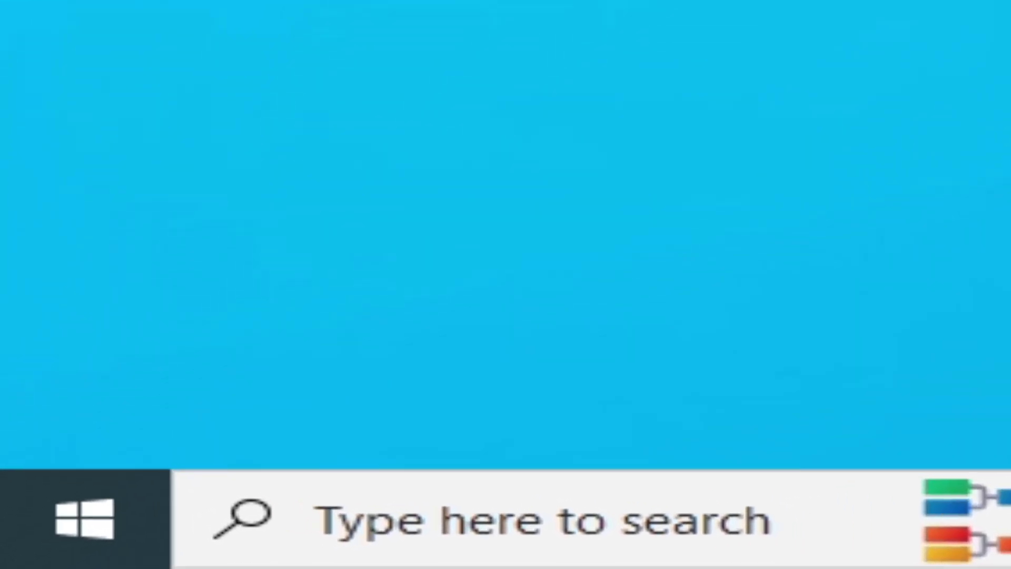
- Search for 'setti' to open Settings and go to System > Sound
{"action": "left_click", "coordinate": [435, 553]}
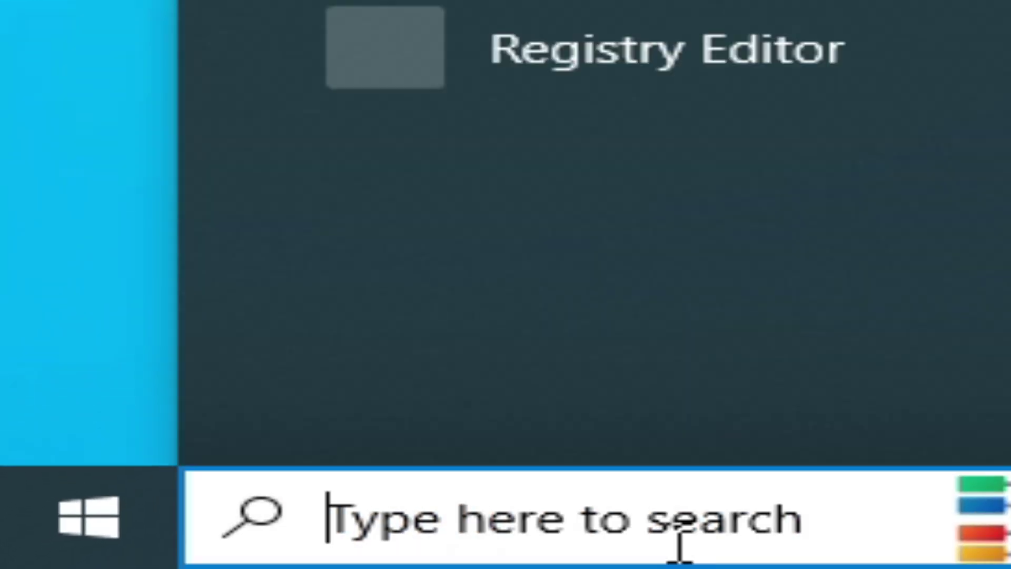
{"action": "type", "text": "setti"}
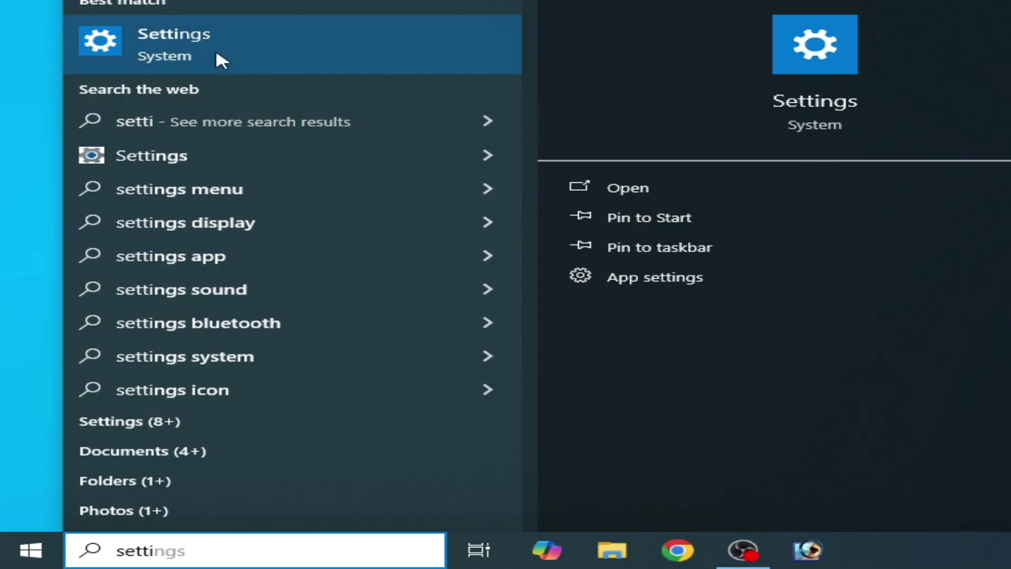
{"action": "left_click", "coordinate": [221, 56]}
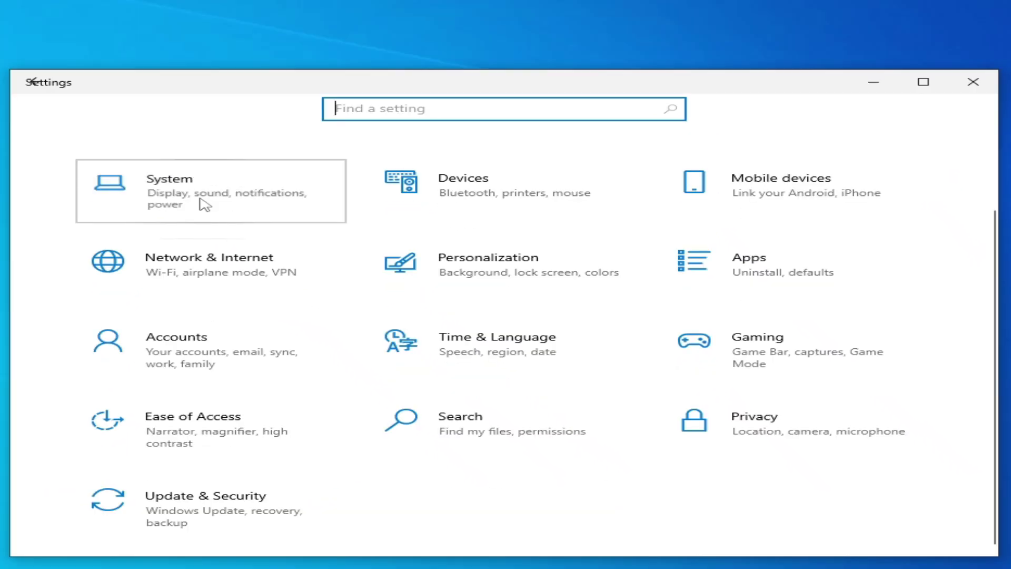
{"action": "left_click", "coordinate": [204, 205]}
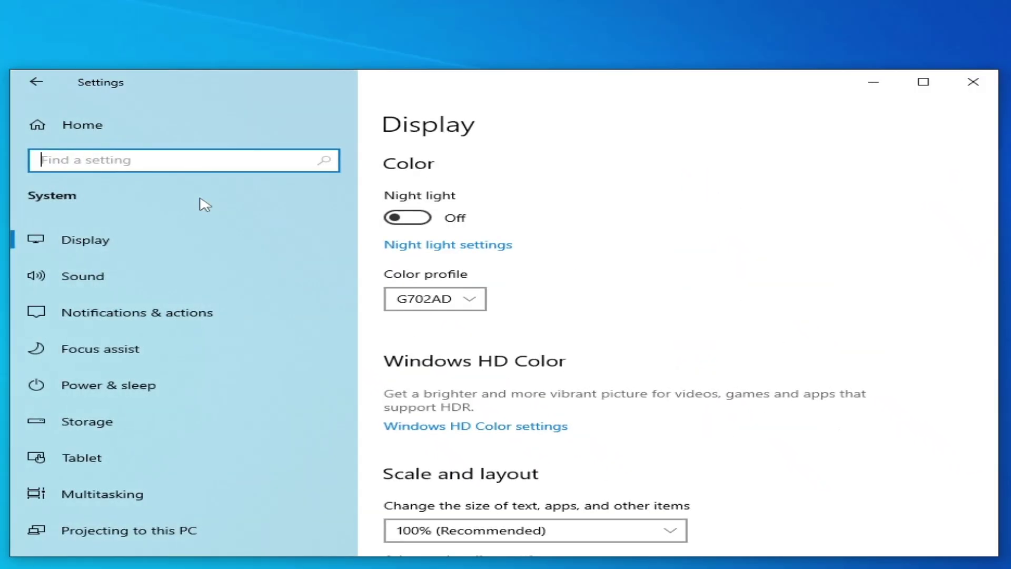
{"action": "left_click", "coordinate": [86, 284]}
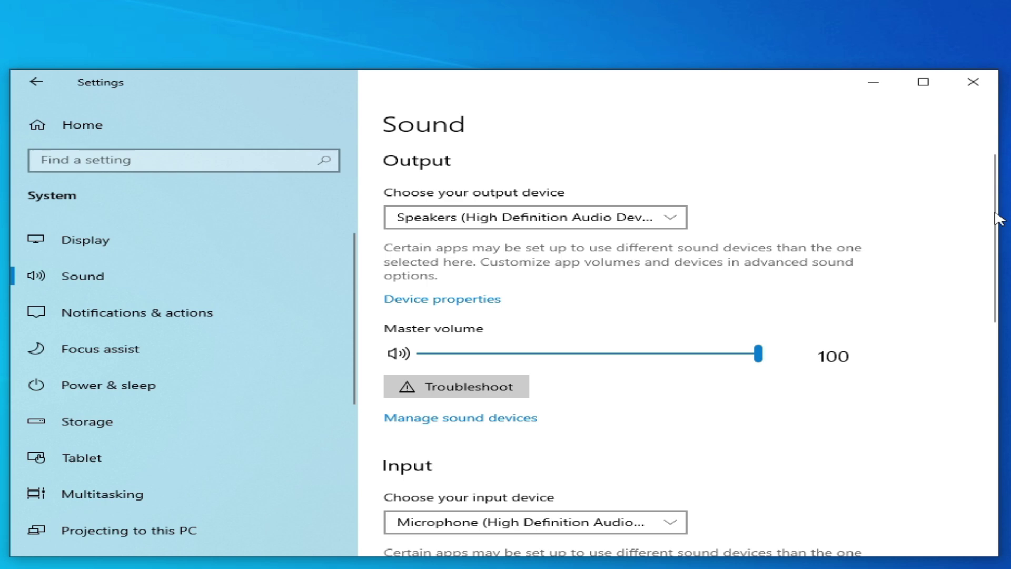
{"action": "left_click_drag", "start_coordinate": [995, 219], "coordinate": [1002, 389]}
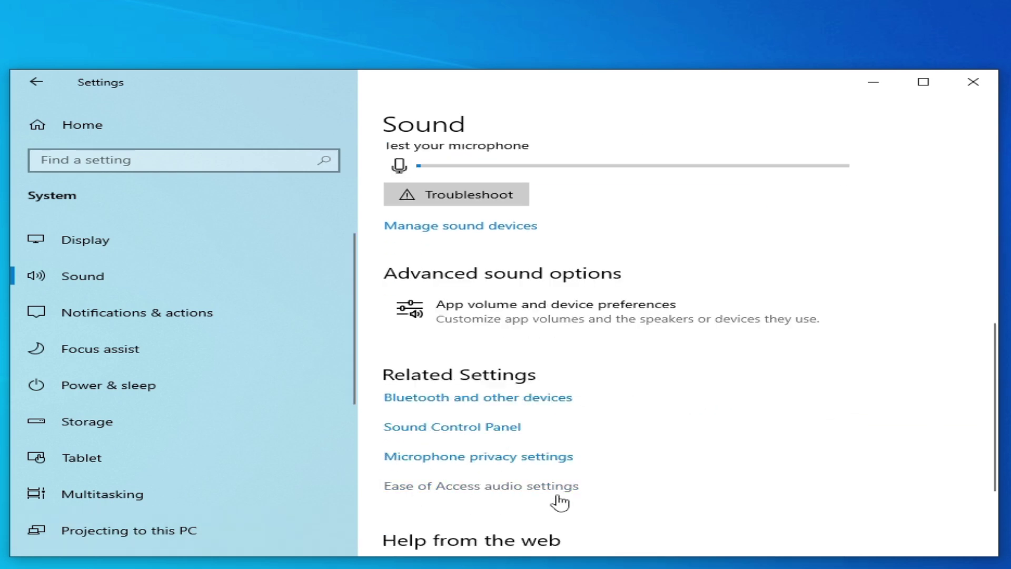
- Turn on mono audio in Ease of Access audio settings and close Settings
{"action": "left_click", "coordinate": [467, 492]}
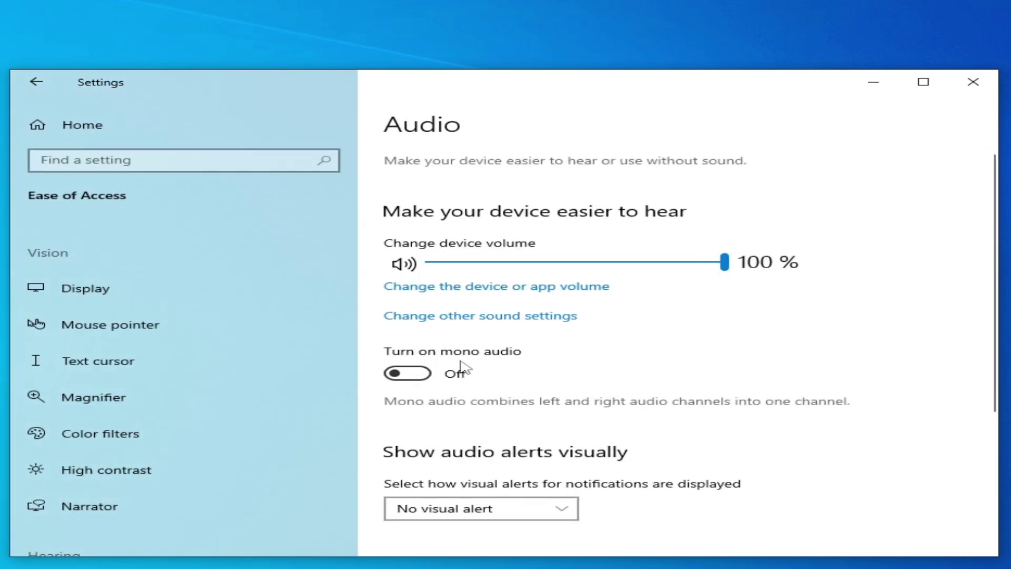
{"action": "left_click", "coordinate": [417, 375]}
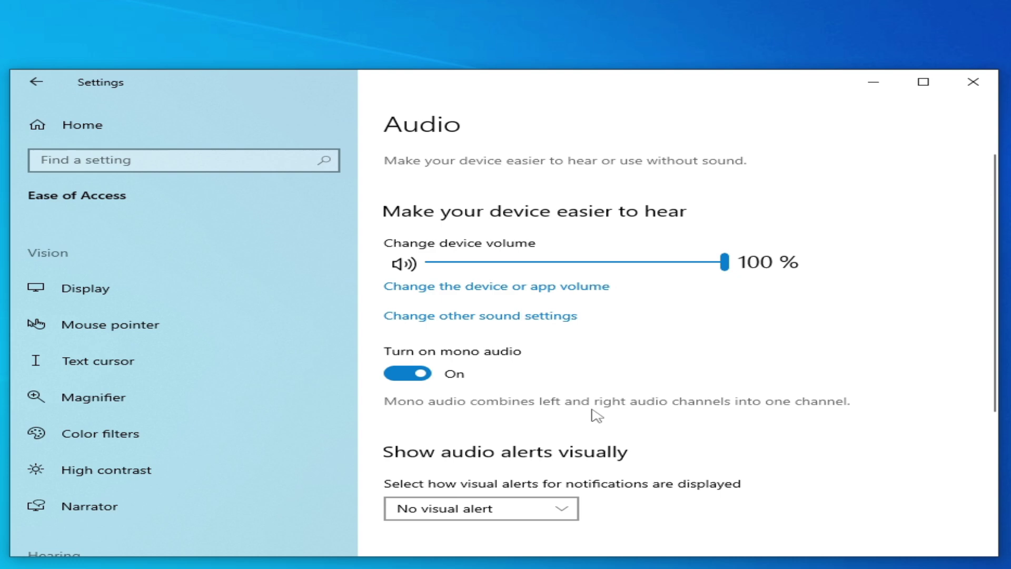
{"action": "left_click", "coordinate": [971, 84]}
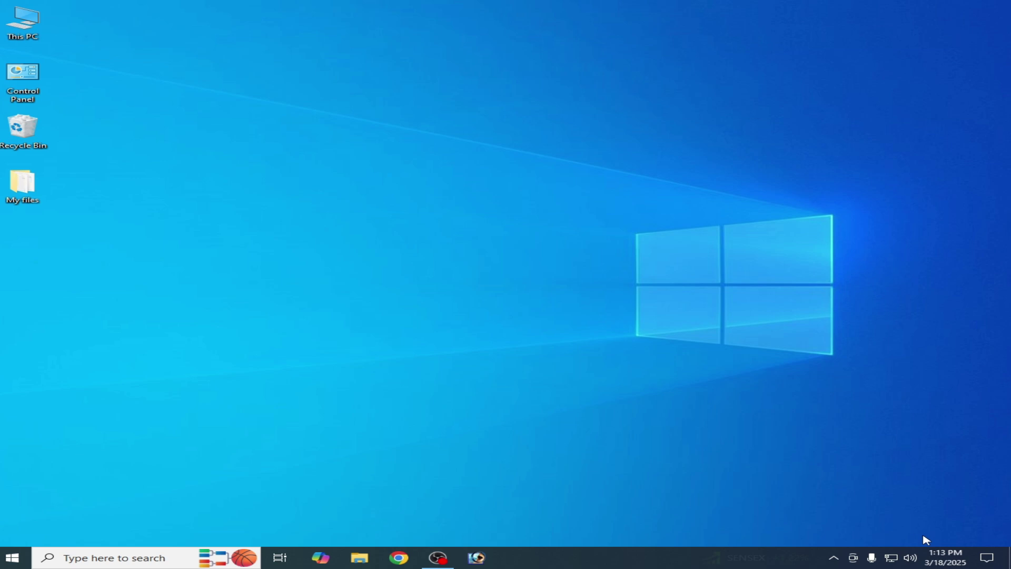
{"action": "right_click", "coordinate": [910, 557]}
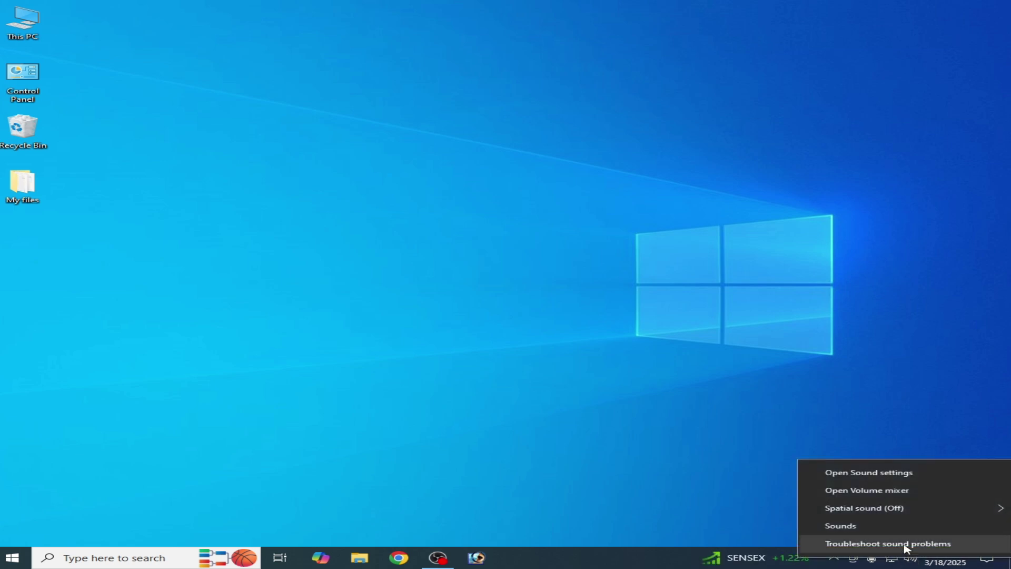
{"action": "mouse_move", "coordinate": [907, 513]}
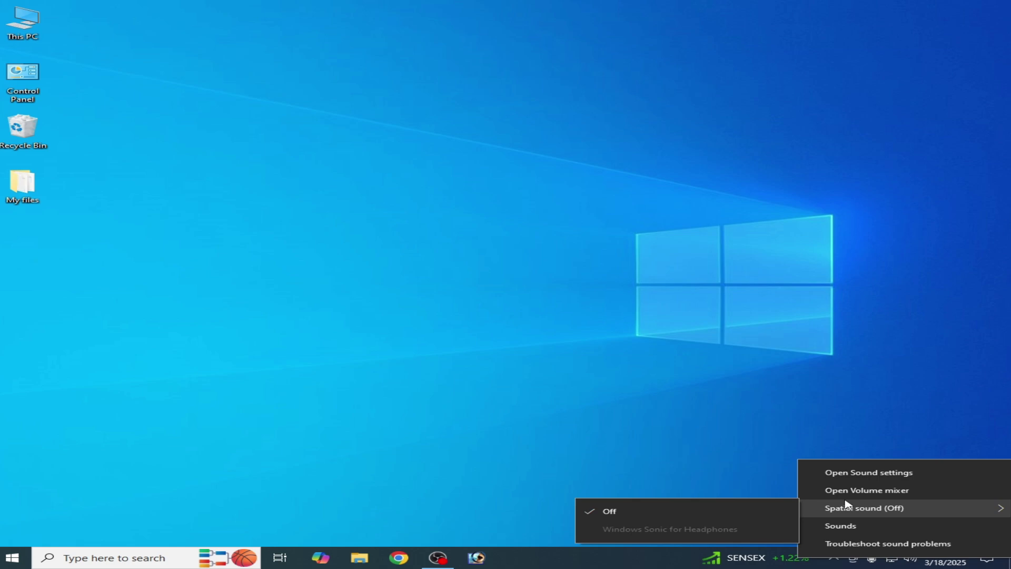
{"action": "left_click", "coordinate": [842, 525]}
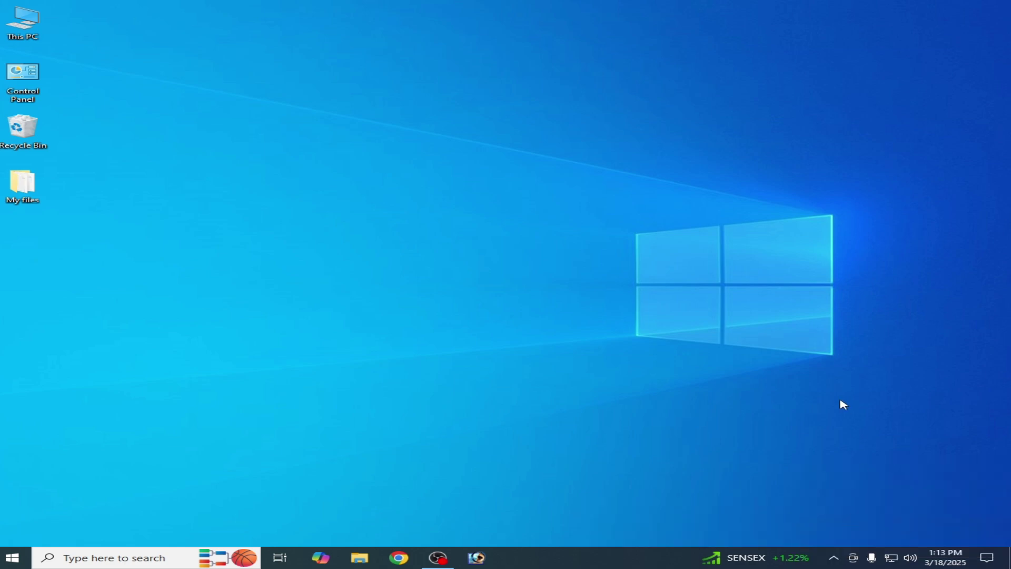
{"action": "left_click_drag", "start_coordinate": [227, 102], "coordinate": [469, 175]}
{"action": "left_click", "coordinate": [400, 188]}
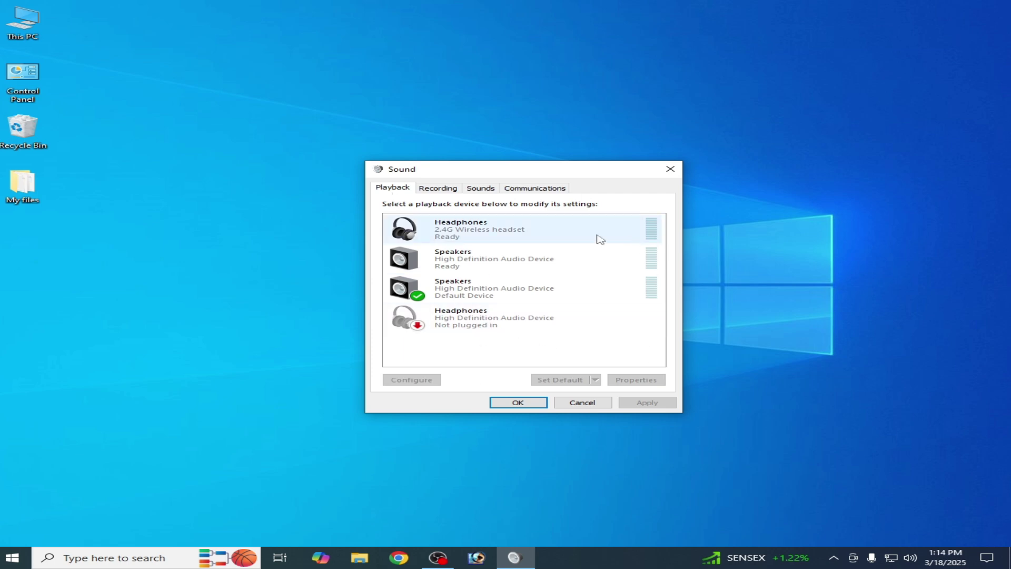
{"action": "left_click", "coordinate": [518, 402]}
- Open Control Panel in category view, go to Hardware and Sound > Sound, and separate the windows
{"action": "double_click", "coordinate": [23, 93]}
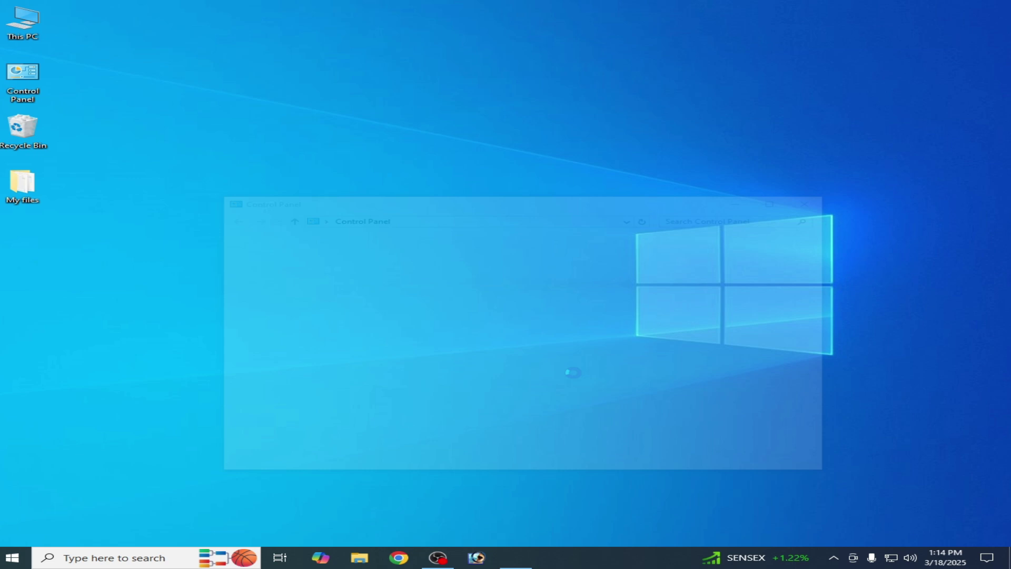
{"action": "left_click", "coordinate": [754, 245]}
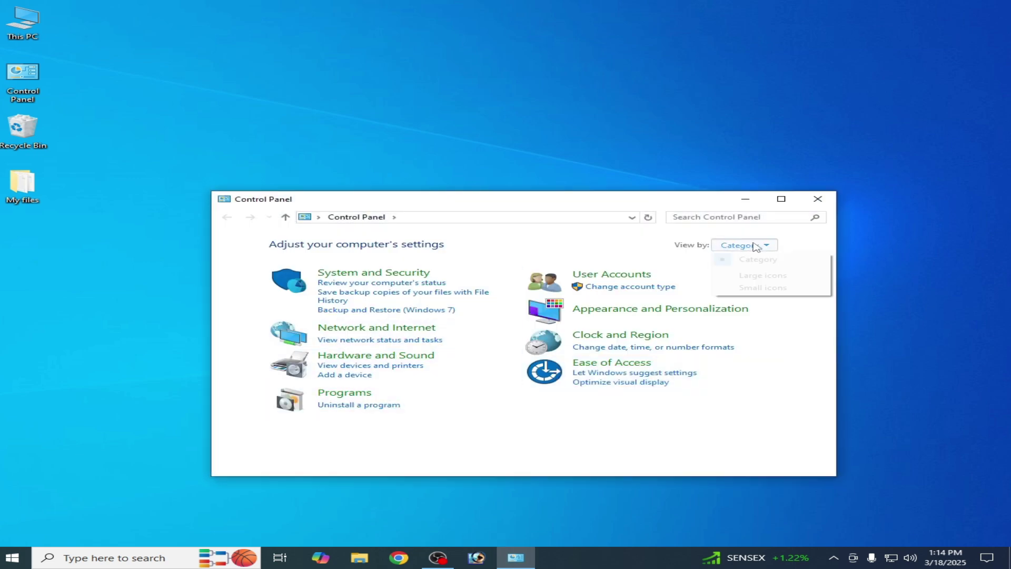
{"action": "left_click", "coordinate": [750, 258]}
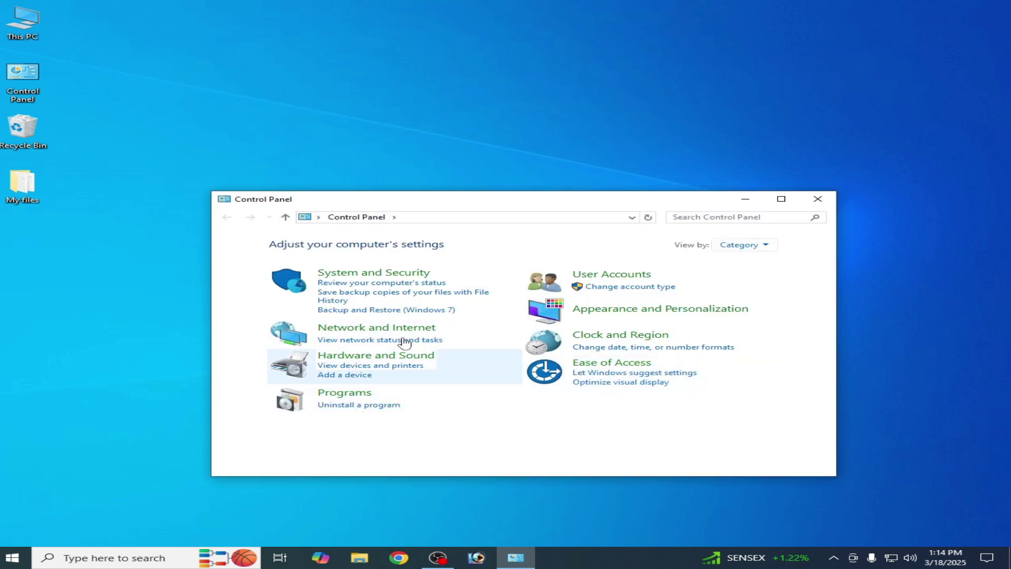
{"action": "left_click", "coordinate": [363, 359]}
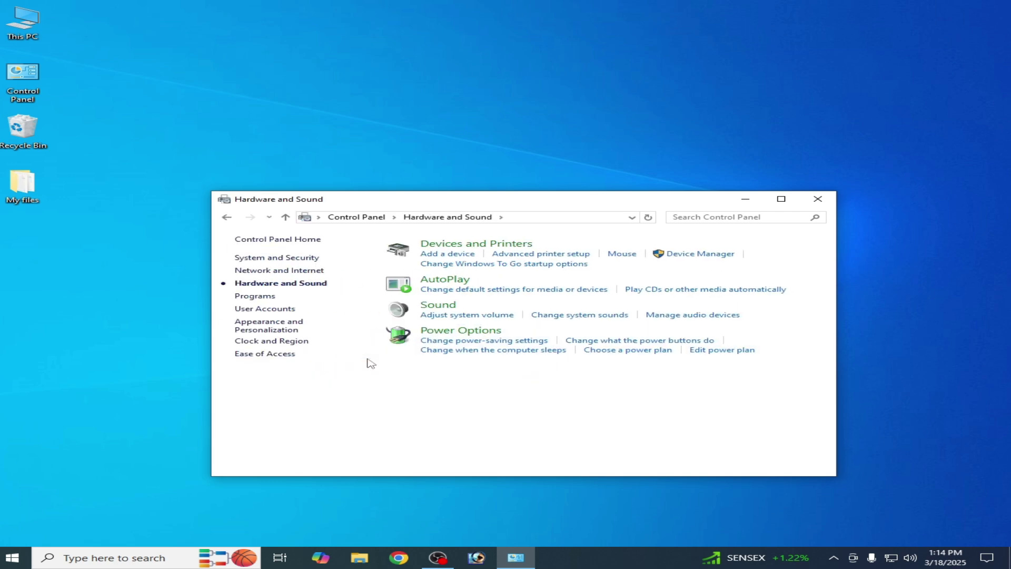
{"action": "left_click", "coordinate": [438, 305]}
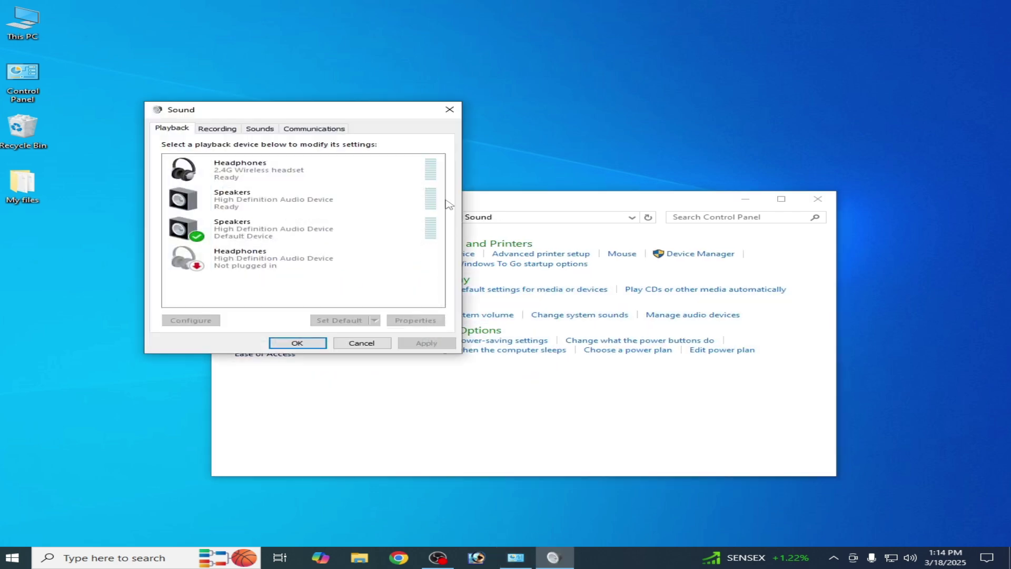
{"action": "left_click_drag", "start_coordinate": [296, 117], "coordinate": [606, 161]}
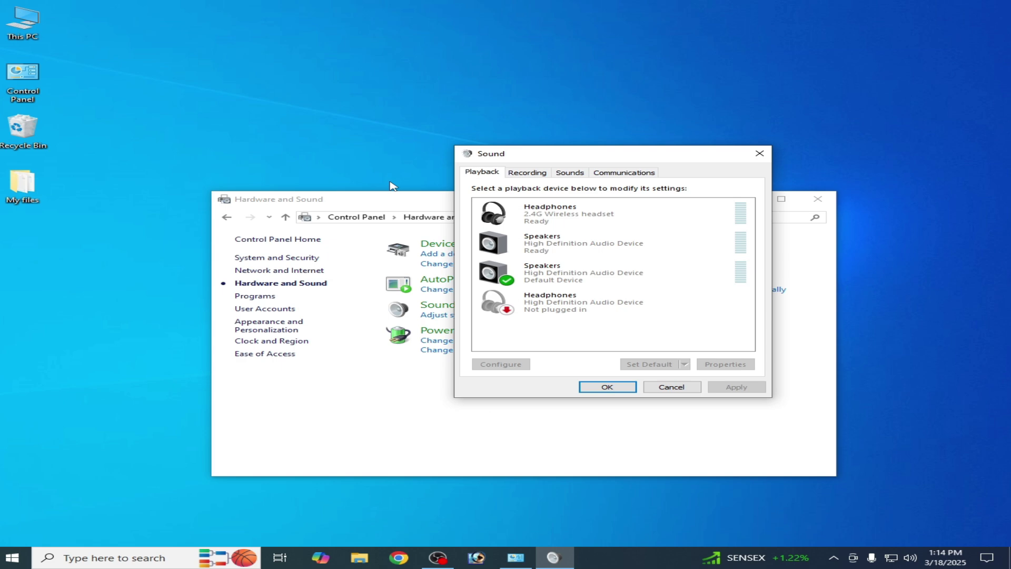
{"action": "left_click_drag", "start_coordinate": [766, 199], "coordinate": [641, 201]}
- Close Hardware and Sound, check Recording devices, then select the default Speakers in Playback
{"action": "left_click", "coordinate": [693, 201]}
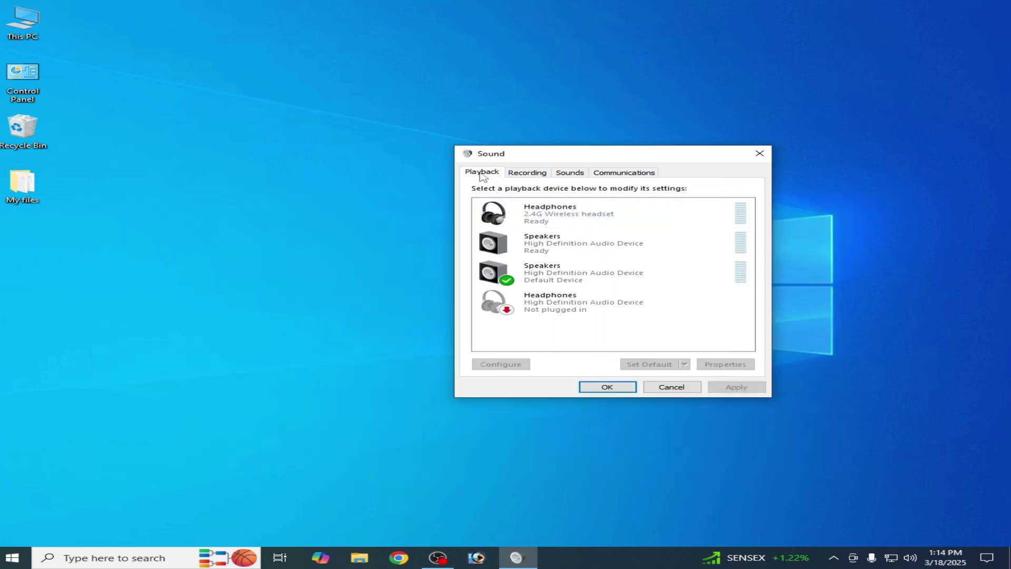
{"action": "left_click", "coordinate": [527, 172]}
{"action": "left_click", "coordinate": [485, 173]}
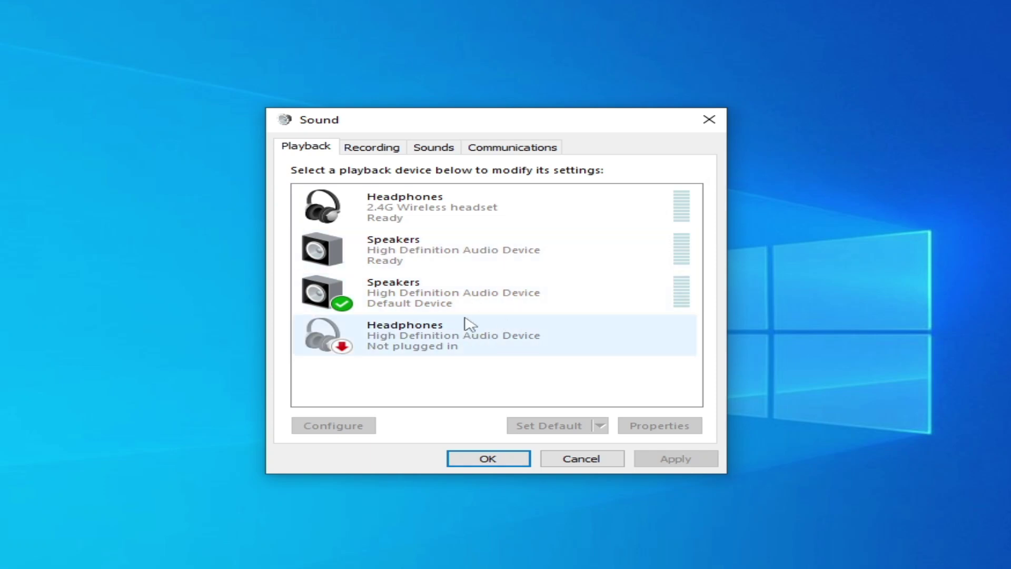
{"action": "key", "text": "End"}
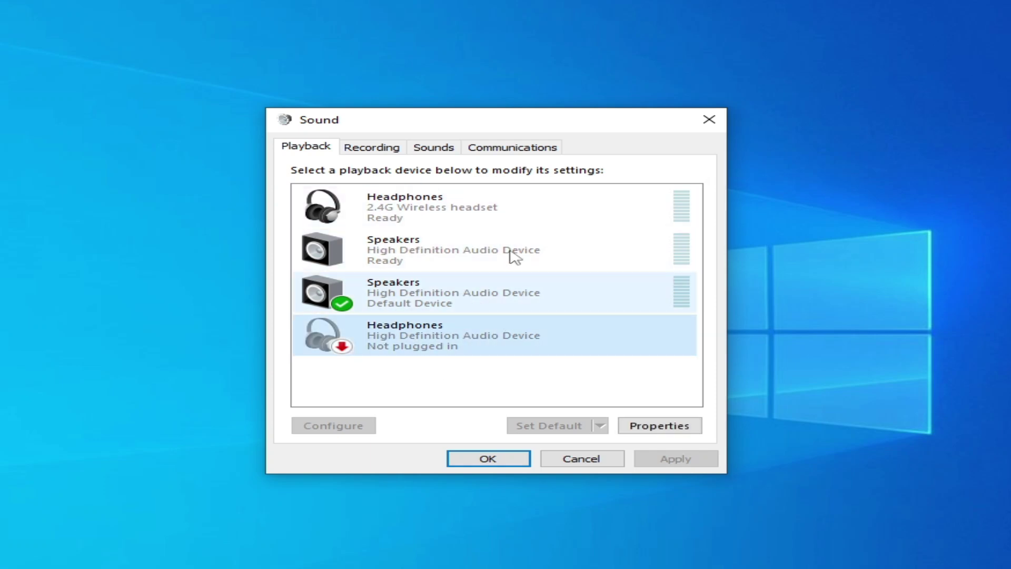
{"action": "left_click", "coordinate": [421, 306]}
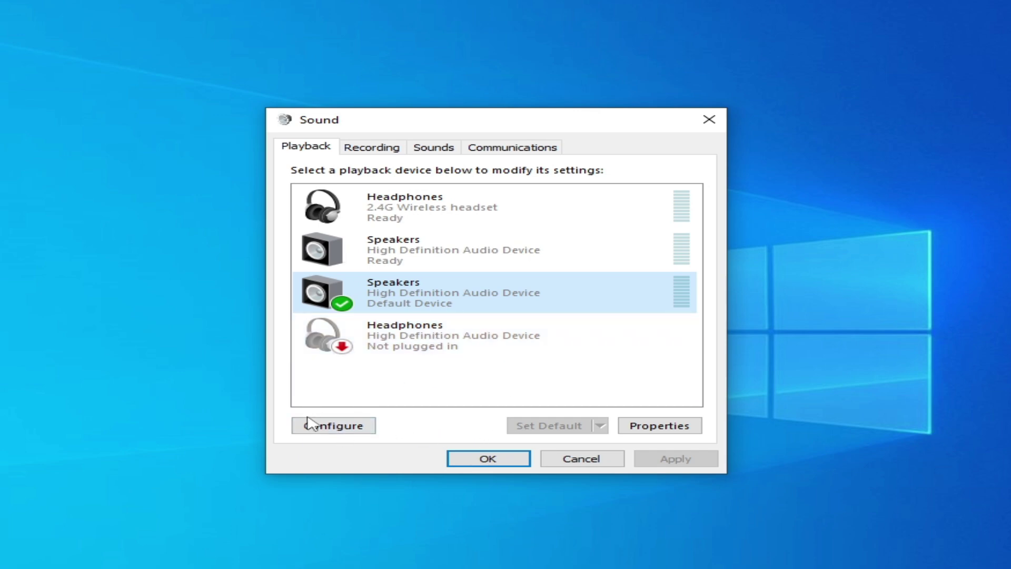
- Configure the default speakers as Stereo, play a test sound, and finish the setup wizard
{"action": "left_click", "coordinate": [343, 427]}
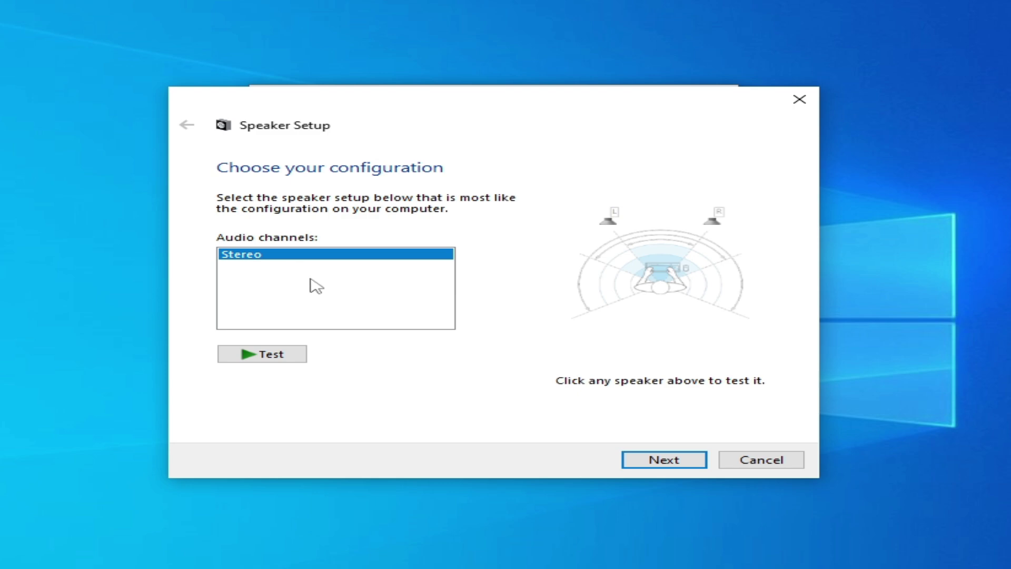
{"action": "left_click", "coordinate": [286, 362]}
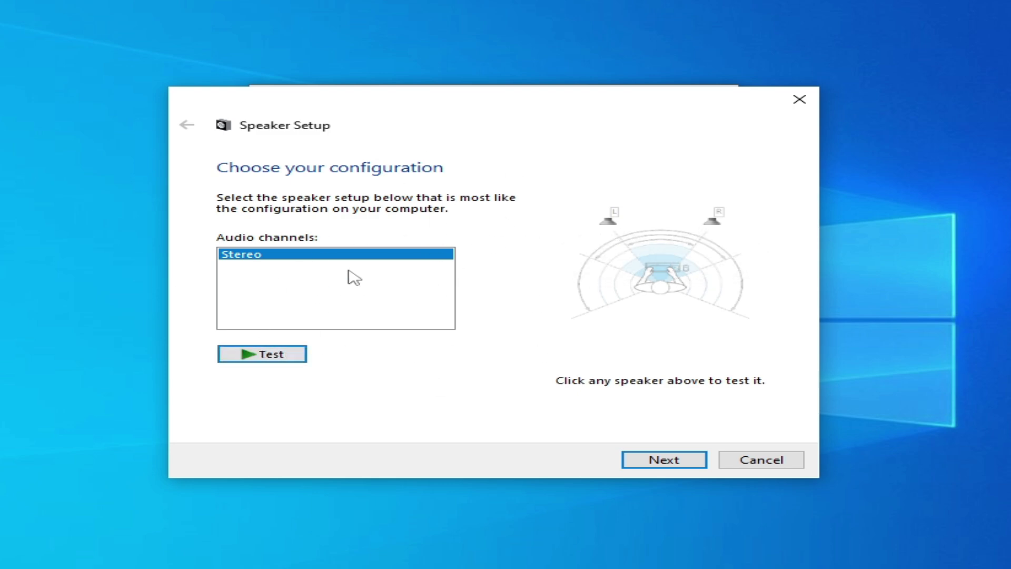
{"action": "left_click", "coordinate": [672, 462]}
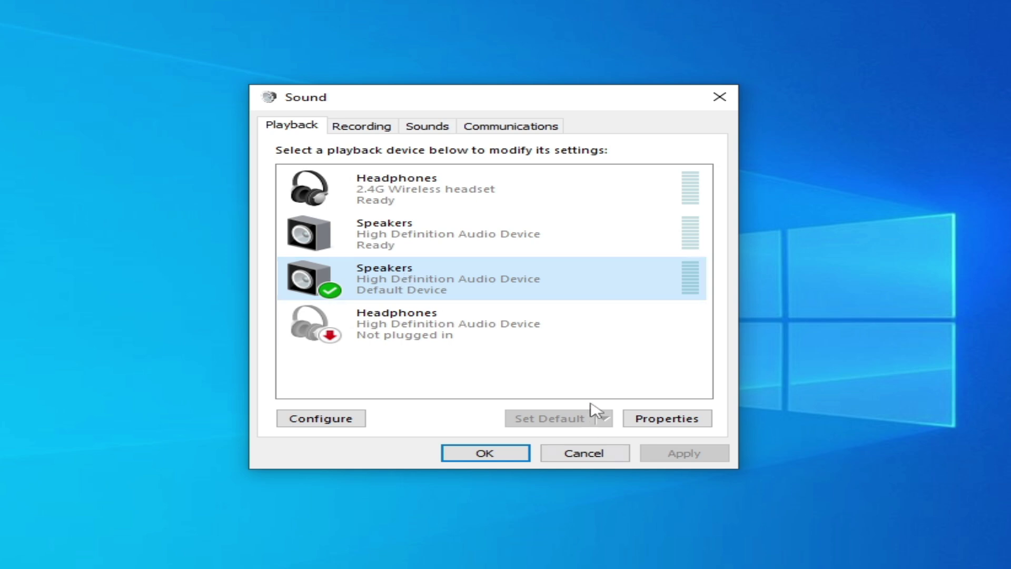
- In Speakers Properties, review the Spatial sound format options, including Windows Sonic for Headphones
{"action": "left_click", "coordinate": [641, 420]}
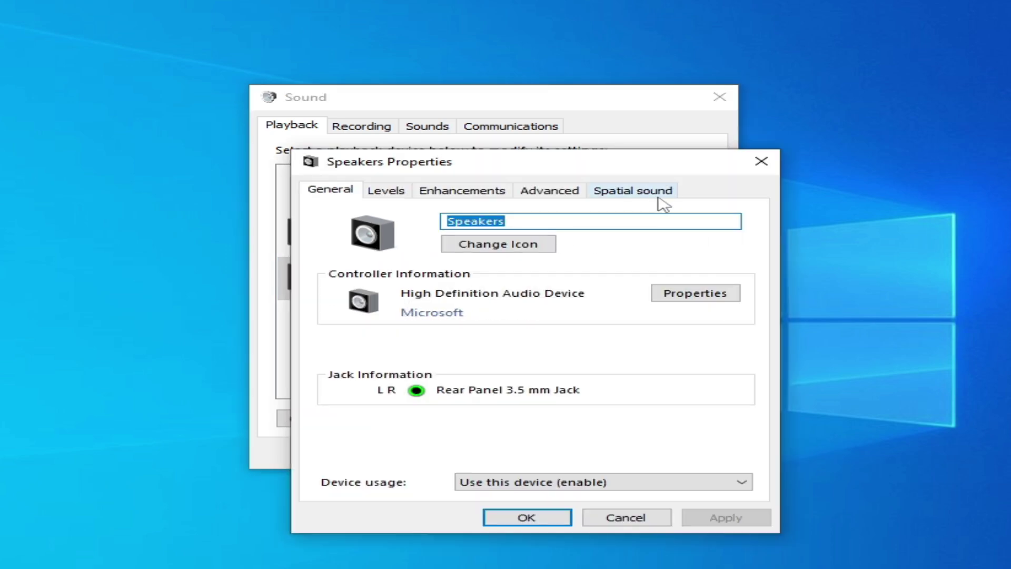
{"action": "left_click", "coordinate": [643, 192]}
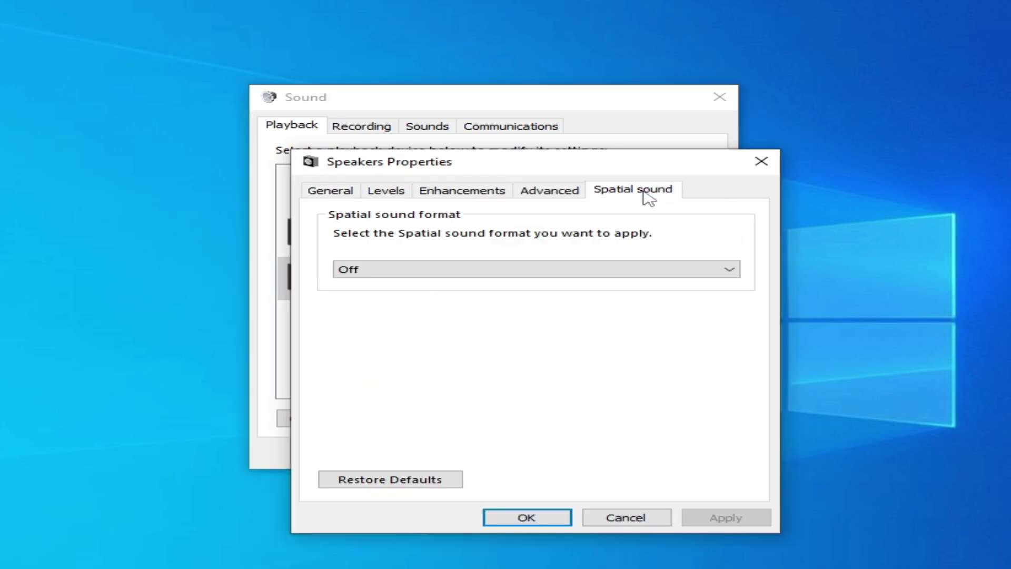
{"action": "left_click", "coordinate": [587, 271]}
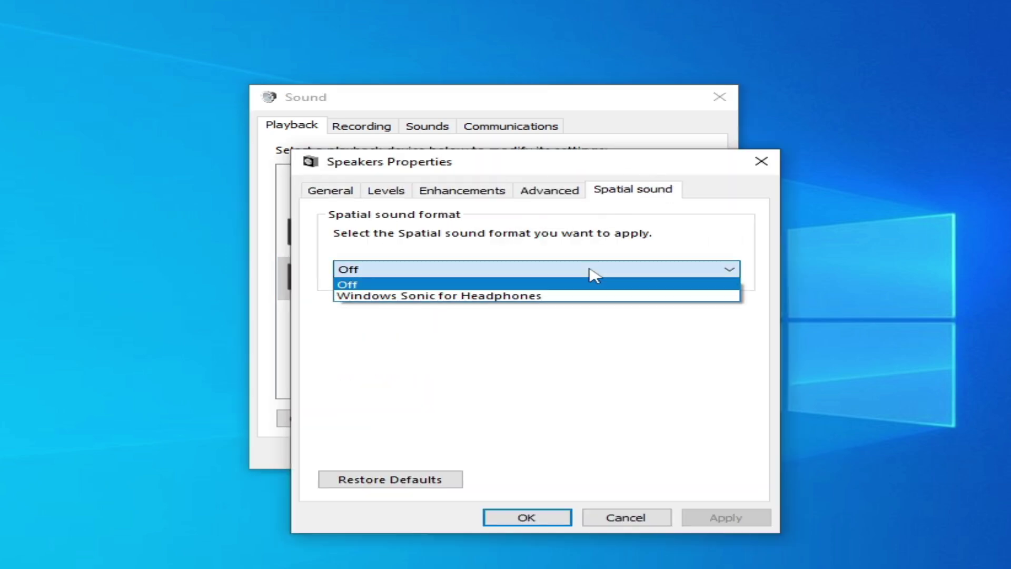
{"action": "left_click", "coordinate": [480, 298]}
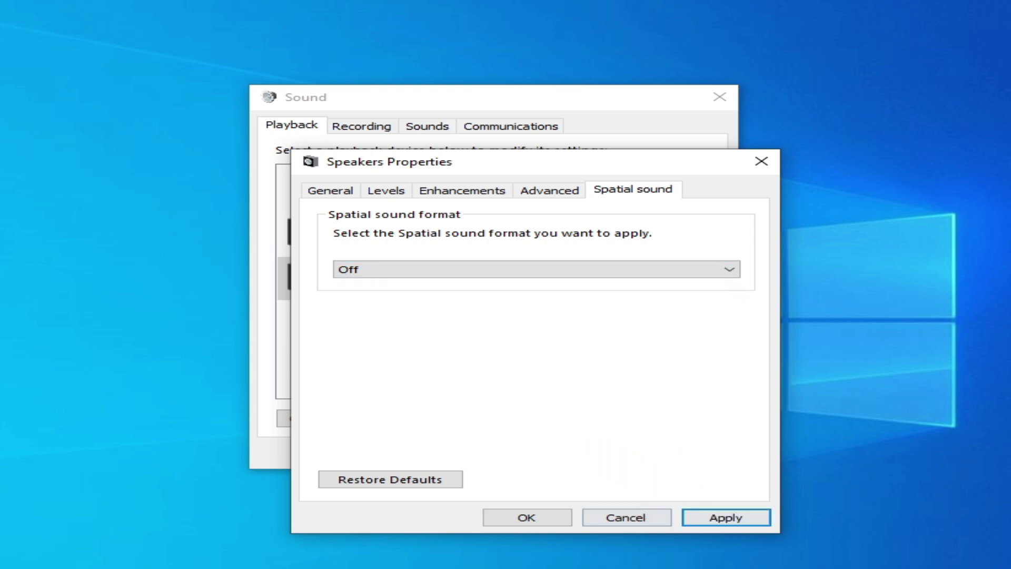
{"action": "left_click", "coordinate": [610, 278]}
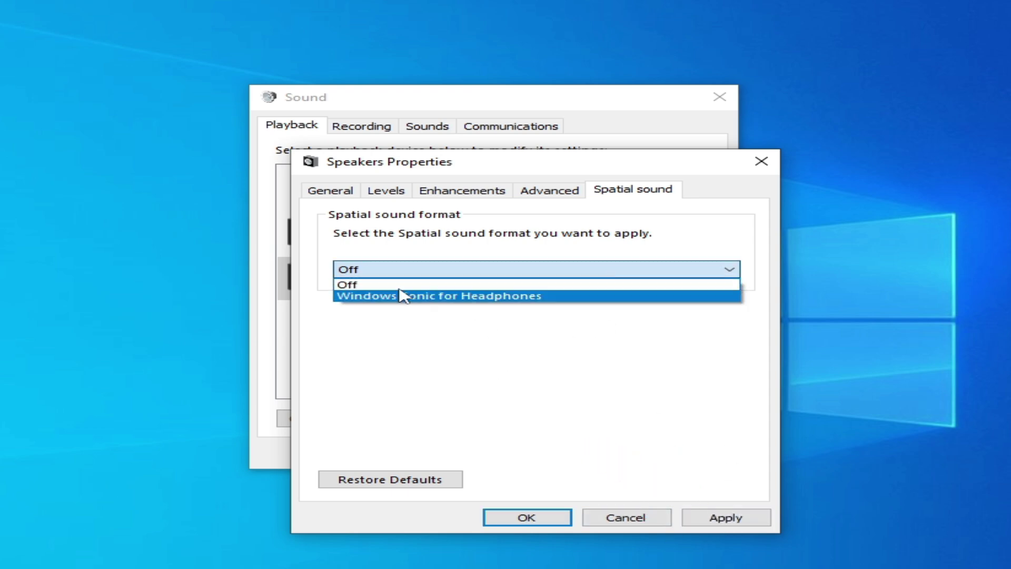
{"action": "left_click", "coordinate": [379, 283]}
- Apply the spatial sound setting and close Speakers Properties and Sound with OK
{"action": "left_click", "coordinate": [722, 520]}
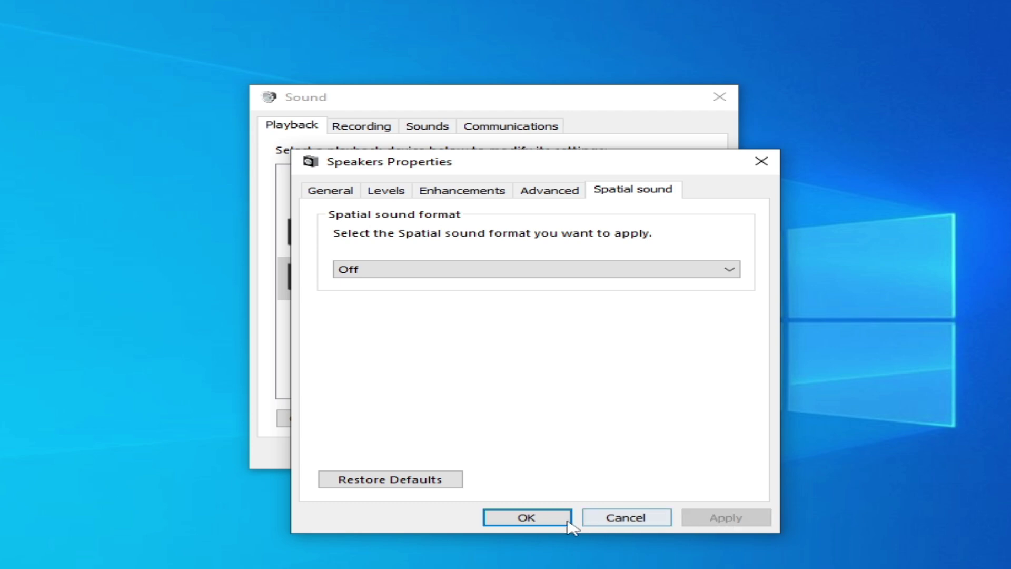
{"action": "left_click", "coordinate": [568, 520]}
{"action": "left_click", "coordinate": [503, 455]}
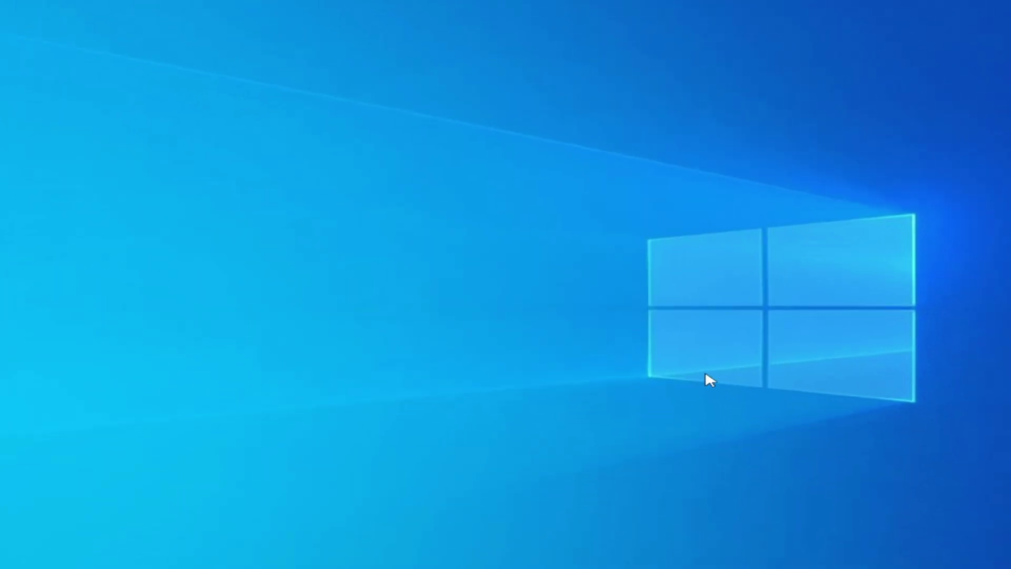